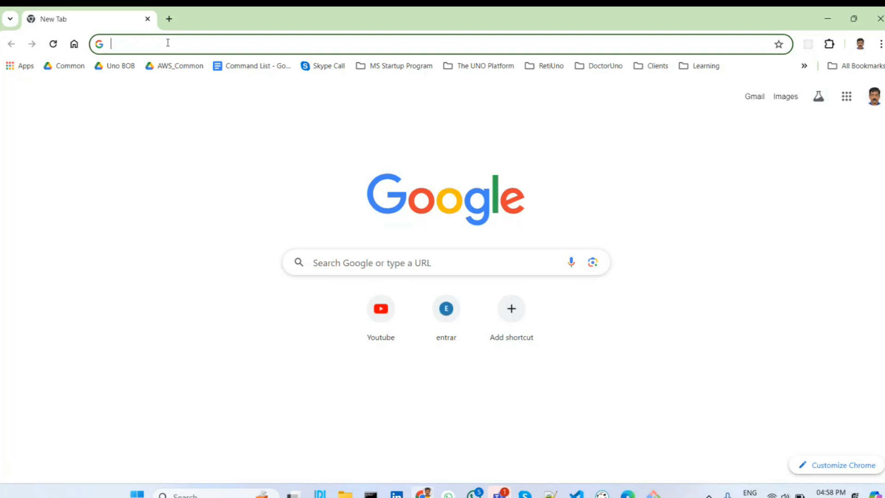
# Go to theunoplatform.com and open the Application Manager for managing apps
pyautogui.write('theunoplatform.com')
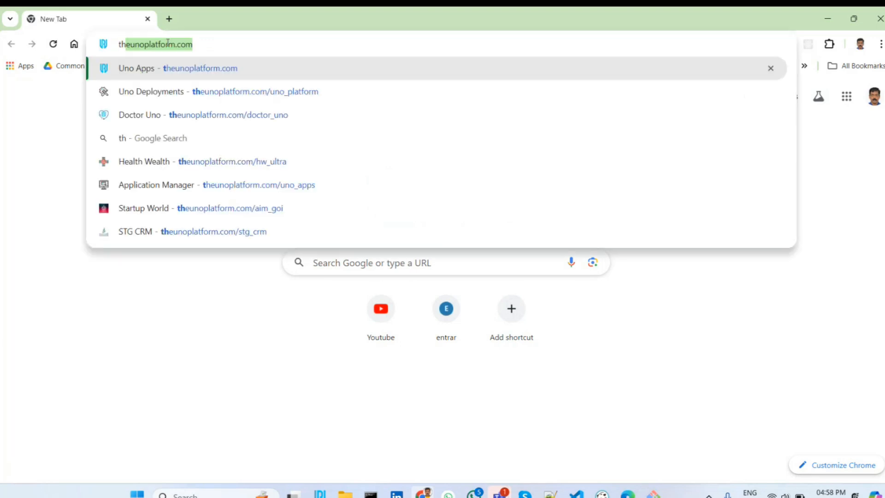
pyautogui.press('Return')
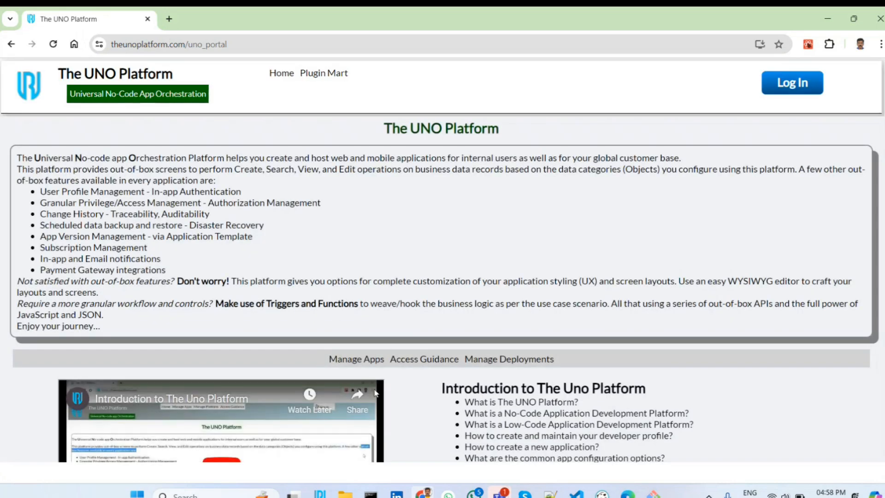
pyautogui.click(363, 363)
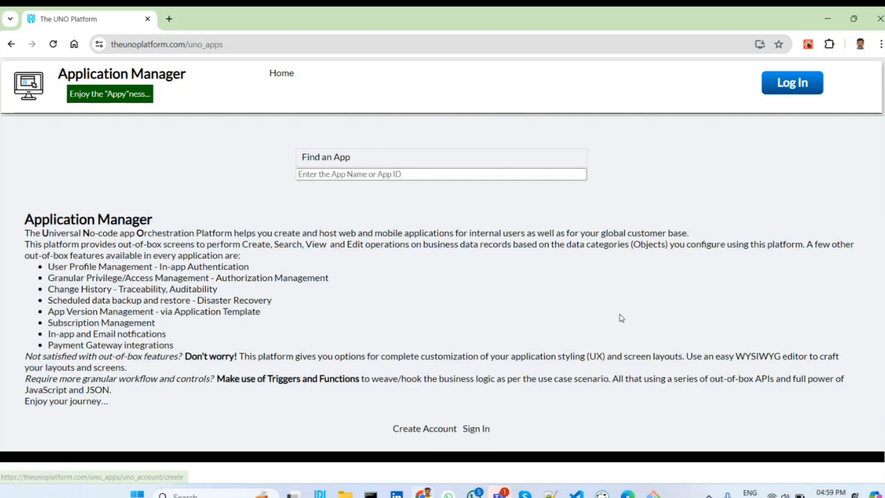
pyautogui.scroll(-2, 620, 316)
pyautogui.scroll(2, 620, 315)
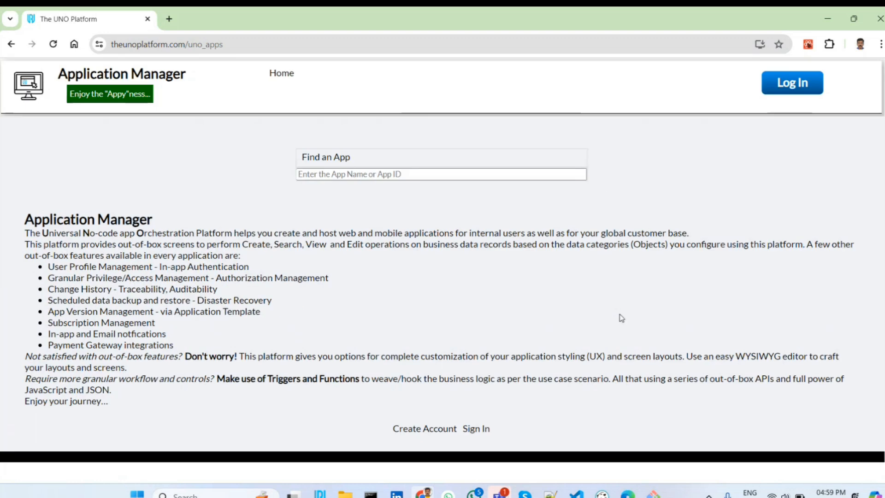
# Sign in to the Application Manager with the user name admin and the account password
pyautogui.click(788, 93)
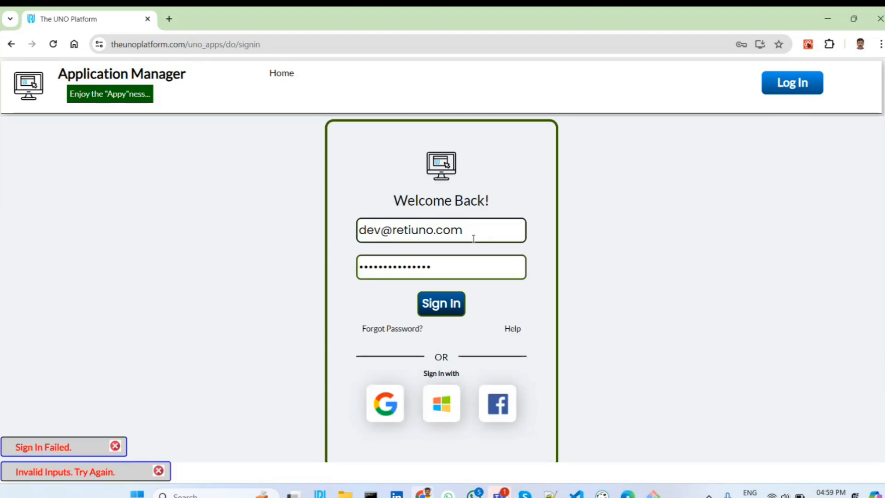
pyautogui.tripleClick(473, 239)
pyautogui.write('admin')
pyautogui.press('Tab')
pyautogui.write('•••')
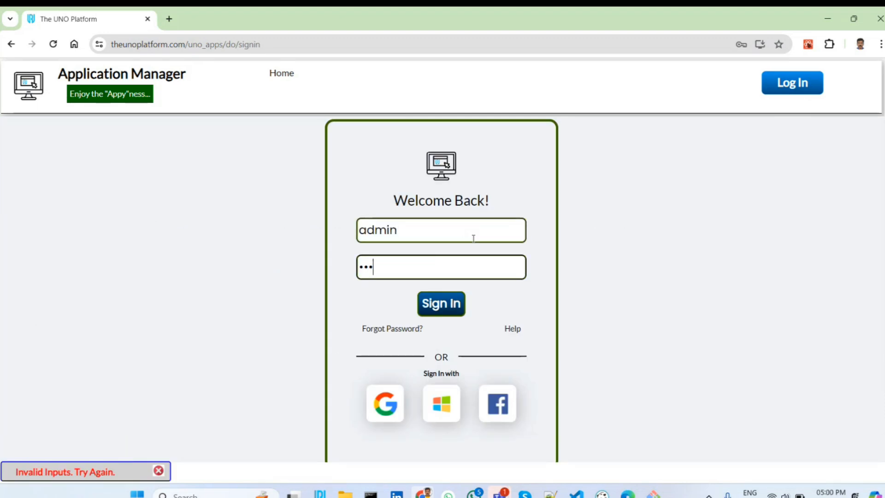
pyautogui.write('••••••••••')
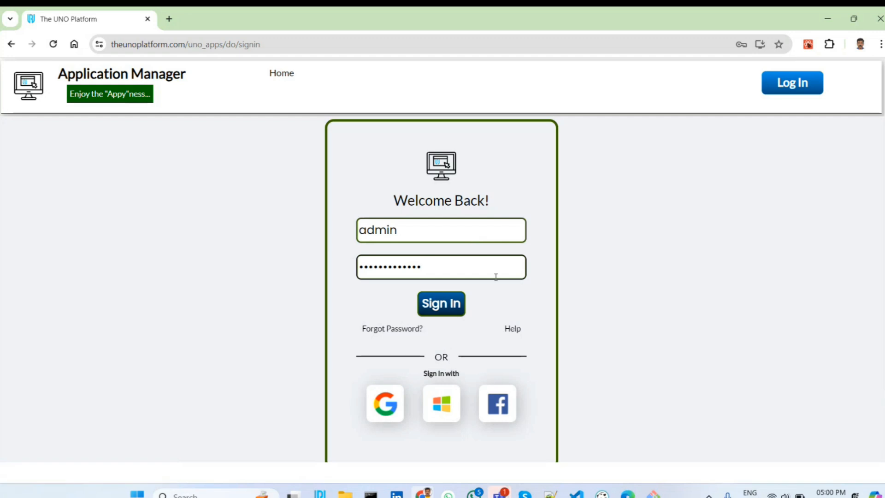
pyautogui.click(452, 315)
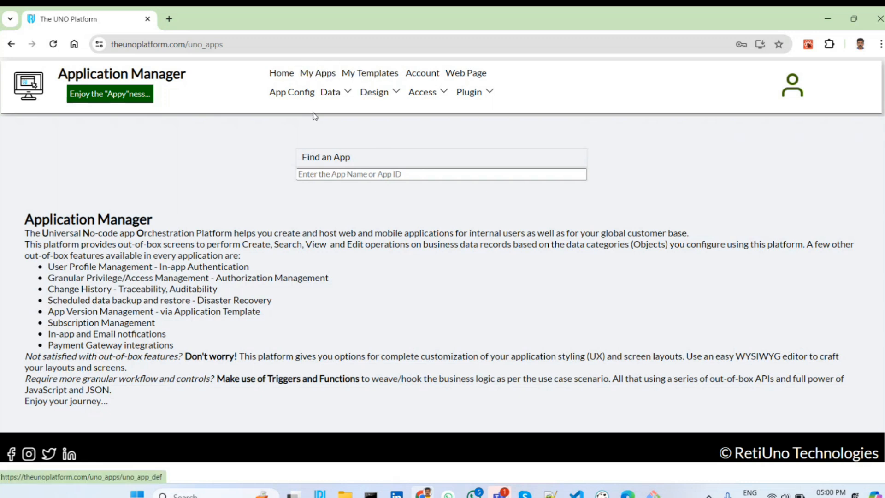
# Open the list of own applications and browse through its first pages
pyautogui.click(320, 75)
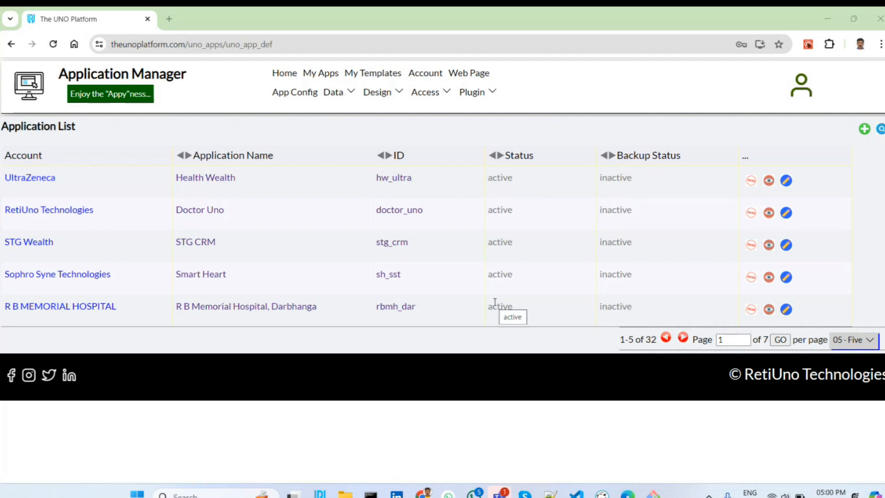
pyautogui.doubleClick(683, 338)
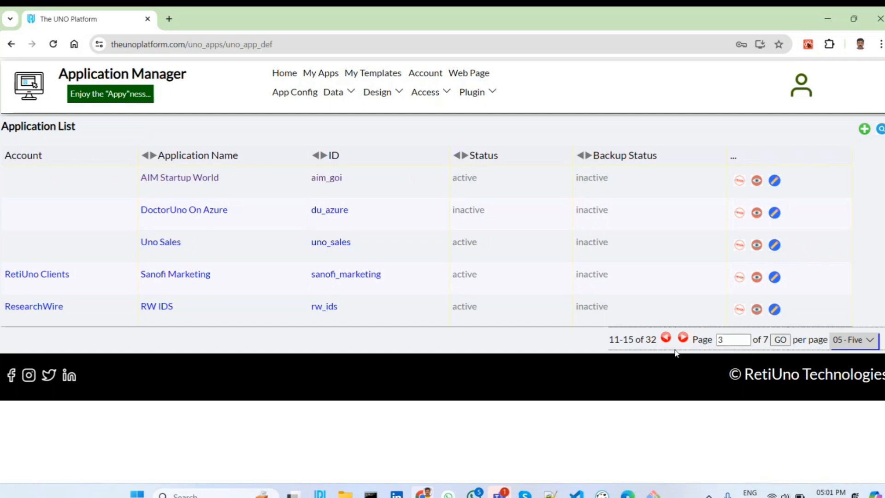
pyautogui.click(667, 339)
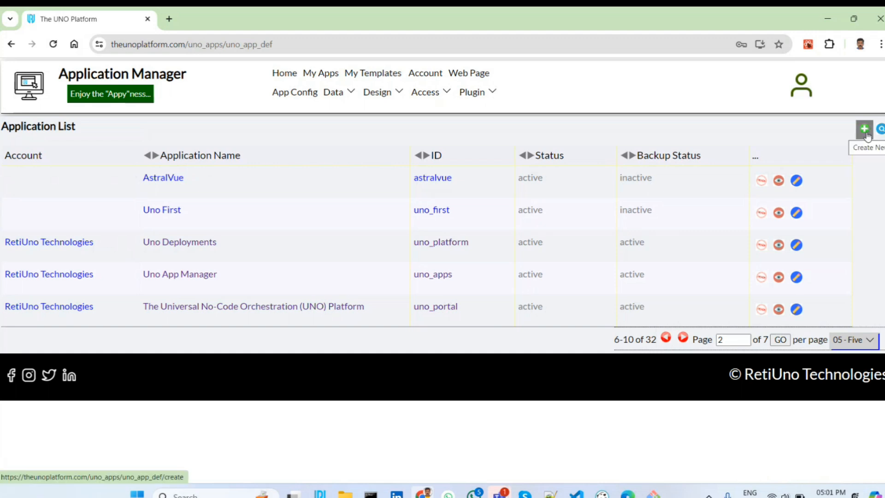
# Start a new application with the name Life Uno and the ID life_uno
pyautogui.click(865, 130)
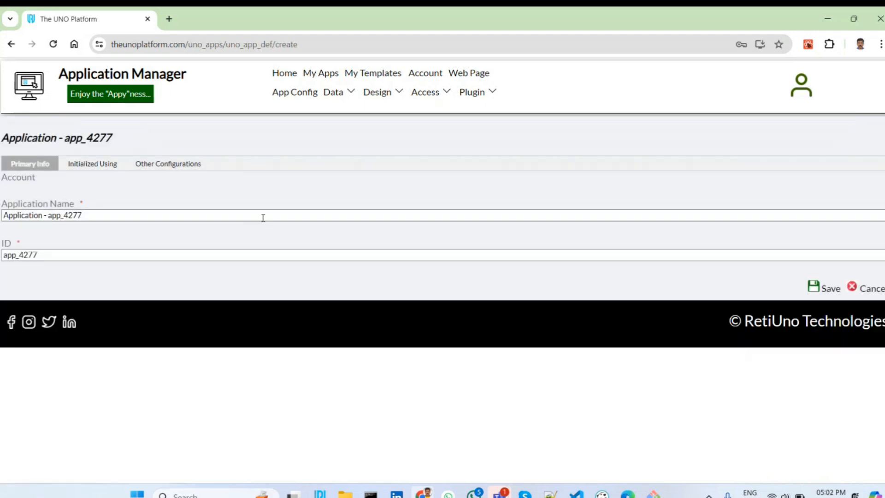
pyautogui.tripleClick(263, 218)
pyautogui.write('Lif')
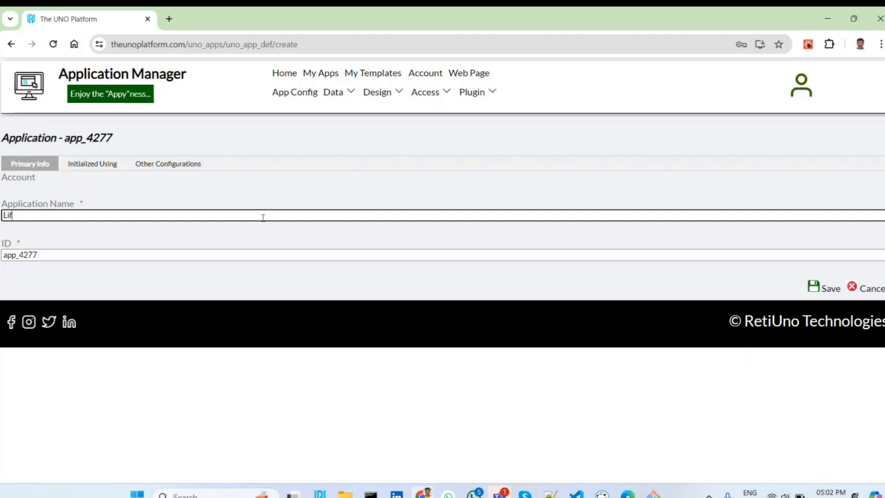
pyautogui.write('e Uno')
pyautogui.tripleClick(250, 254)
pyautogui.write('li')
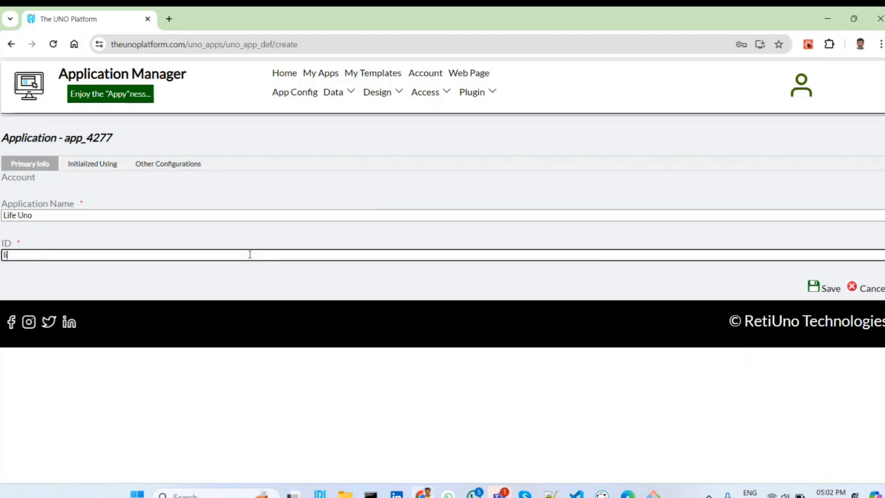
pyautogui.write('fe_uno')
# Review the new application's domain, database and storage configuration fields and its template initialization options
pyautogui.click(183, 165)
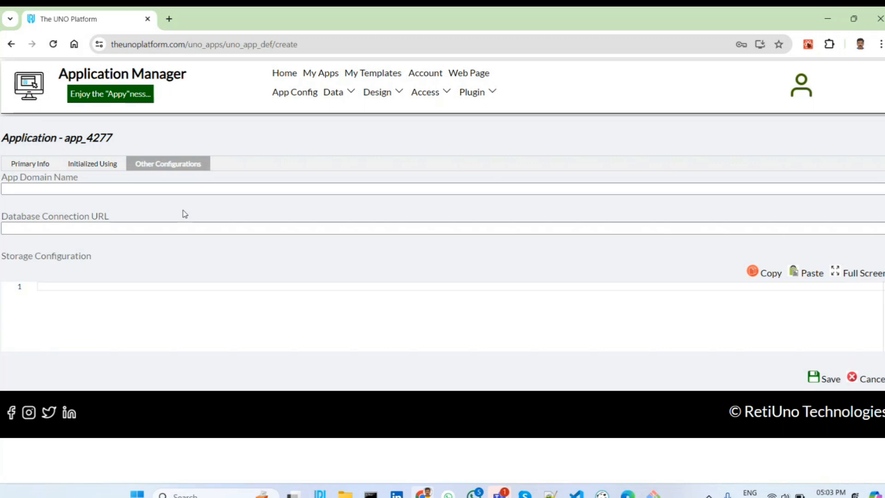
pyautogui.click(39, 167)
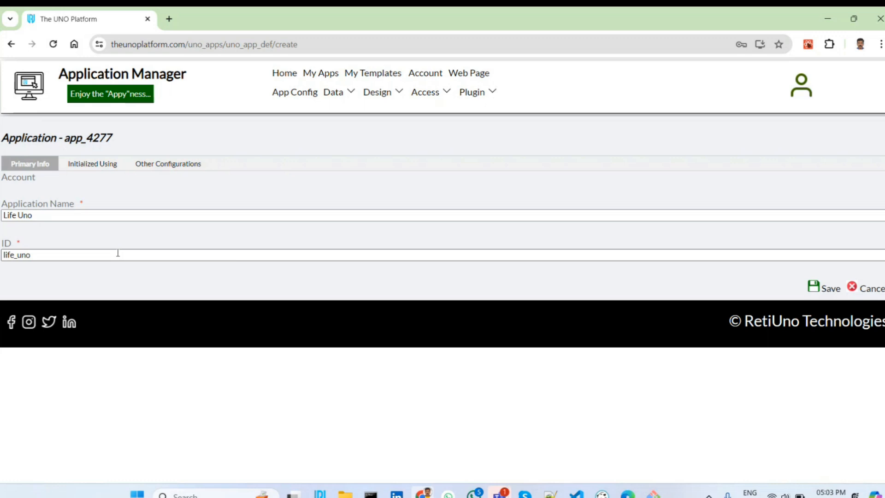
pyautogui.click(99, 171)
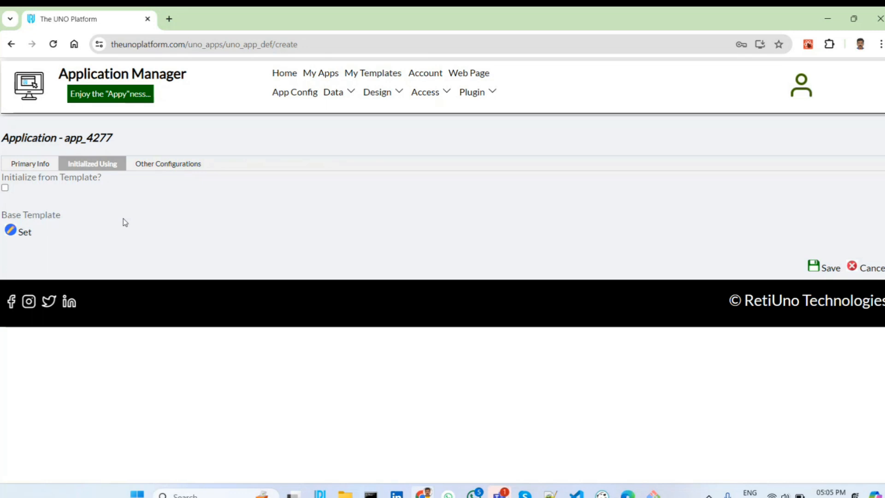
pyautogui.click(27, 164)
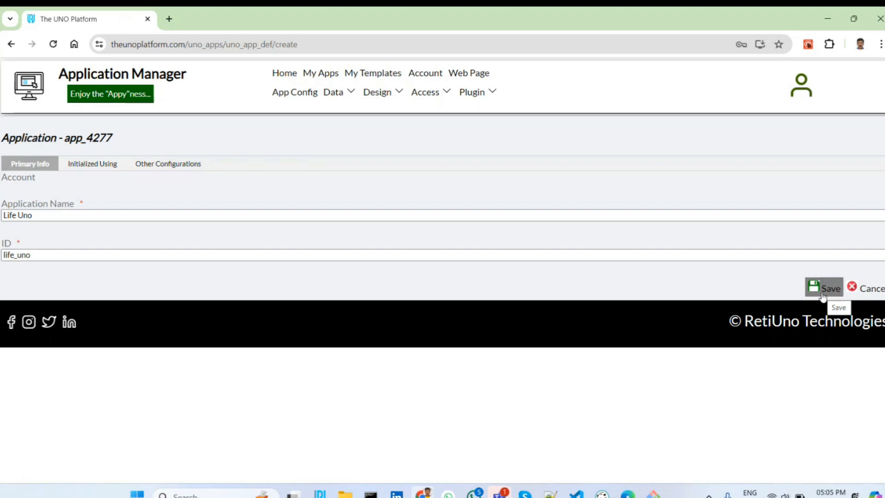
# Save the new Life Uno application and open its site through the application's ID link
pyautogui.click(823, 292)
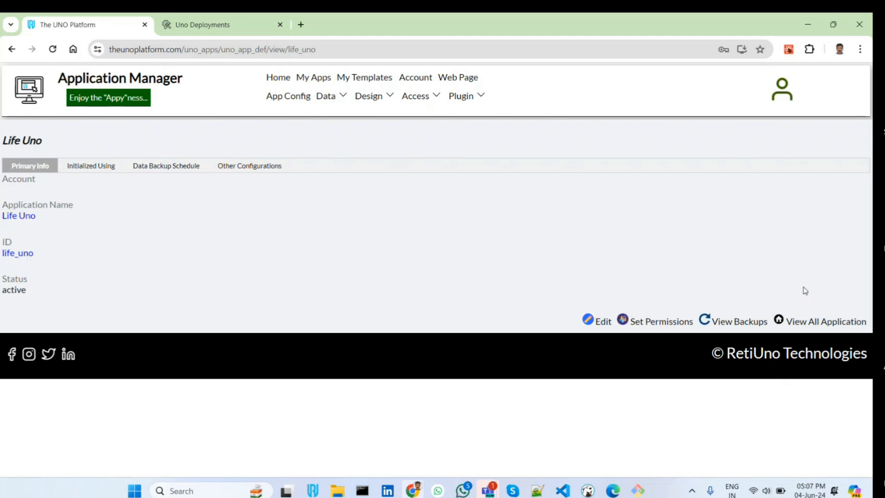
pyautogui.click(21, 257)
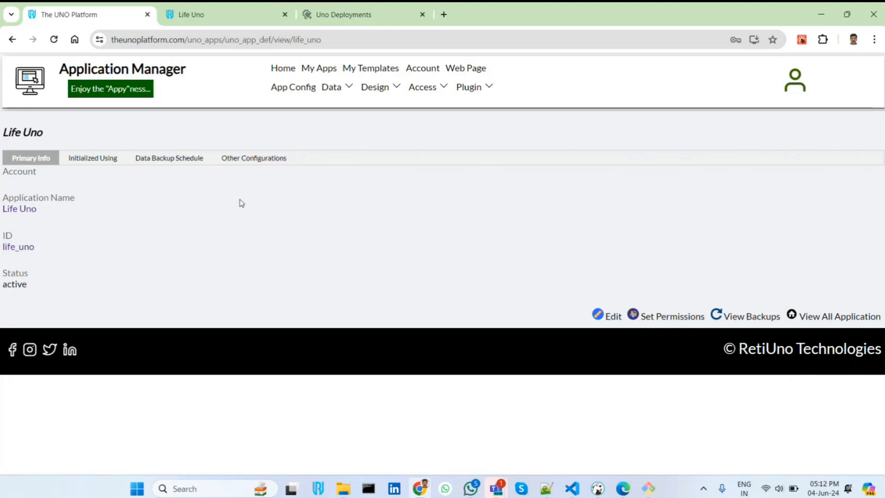
# Open the Life Uno record for editing, review its data backup schedule settings, and leave without saving
pyautogui.click(598, 316)
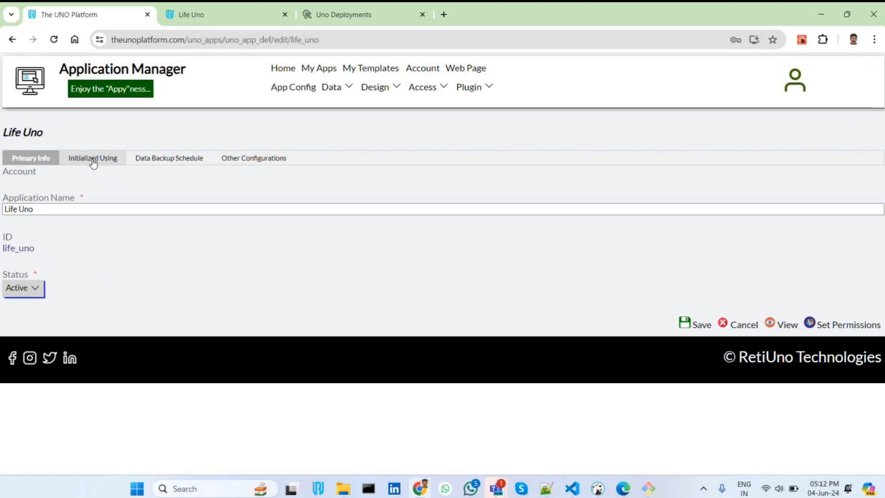
pyautogui.moveTo(93, 160); pyautogui.dragTo(199, 269)
pyautogui.click(199, 269)
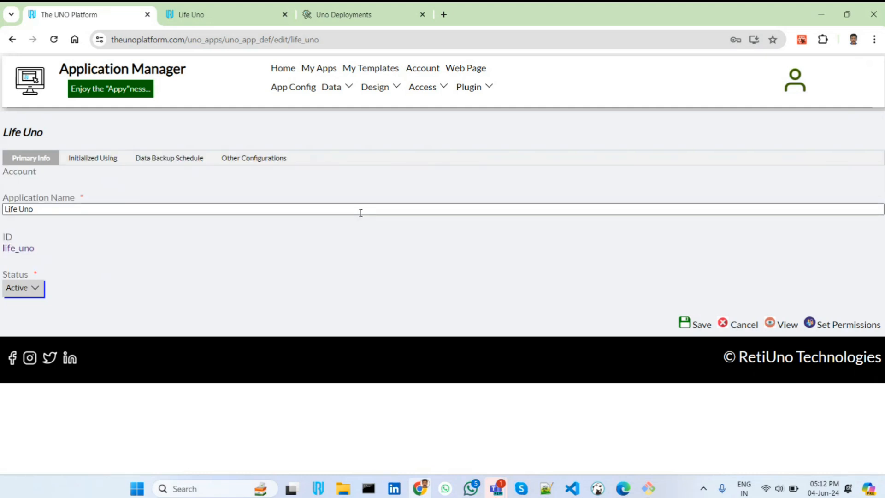
pyautogui.click(172, 164)
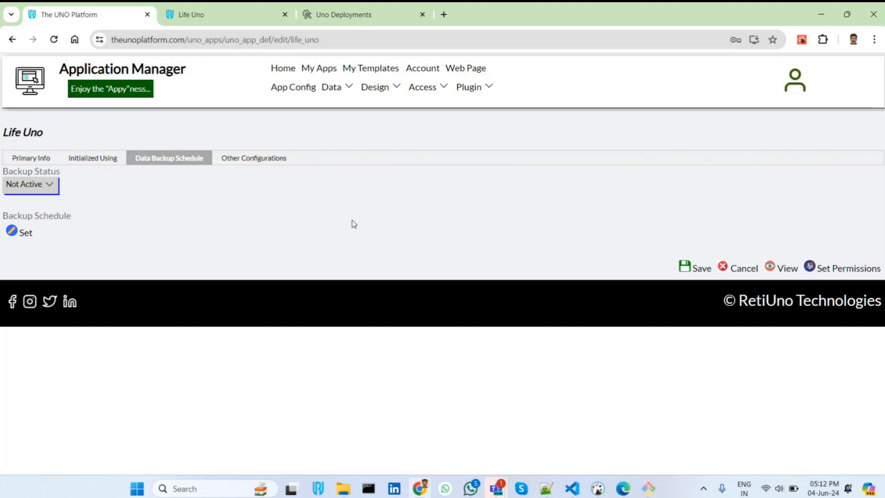
pyautogui.click(747, 267)
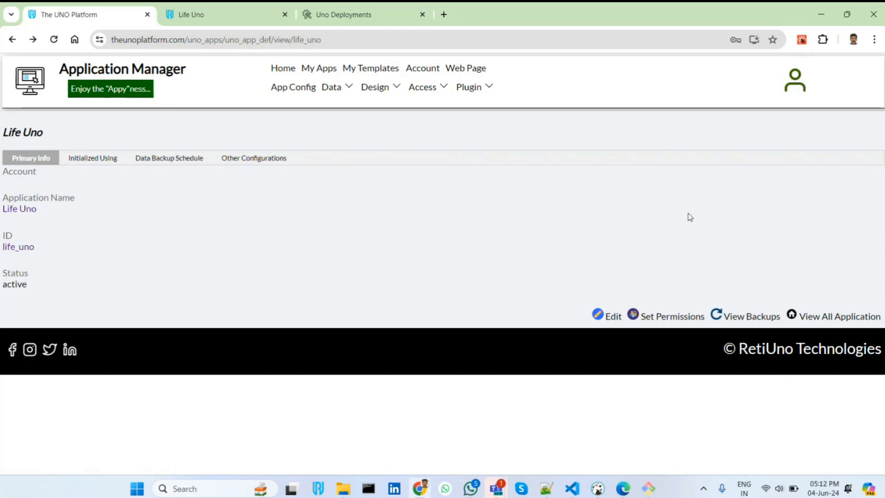
# Create an immediate backup of the Life Uno application from its backups list
pyautogui.click(747, 317)
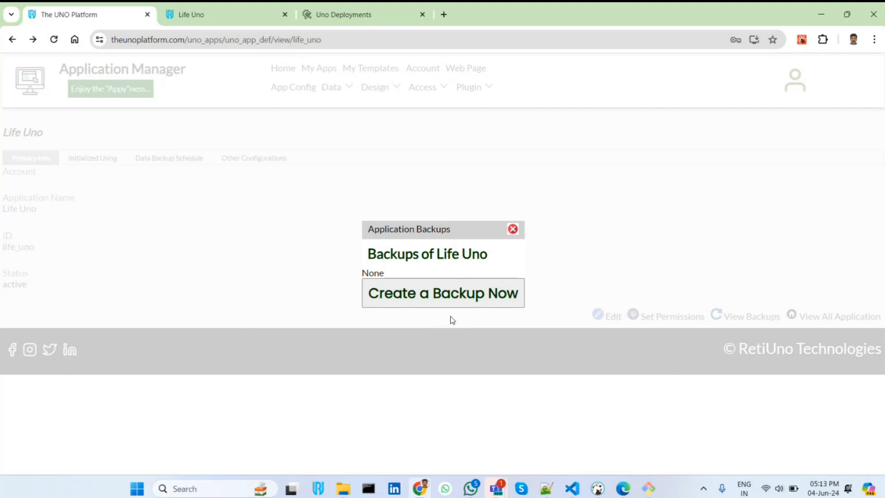
pyautogui.click(471, 304)
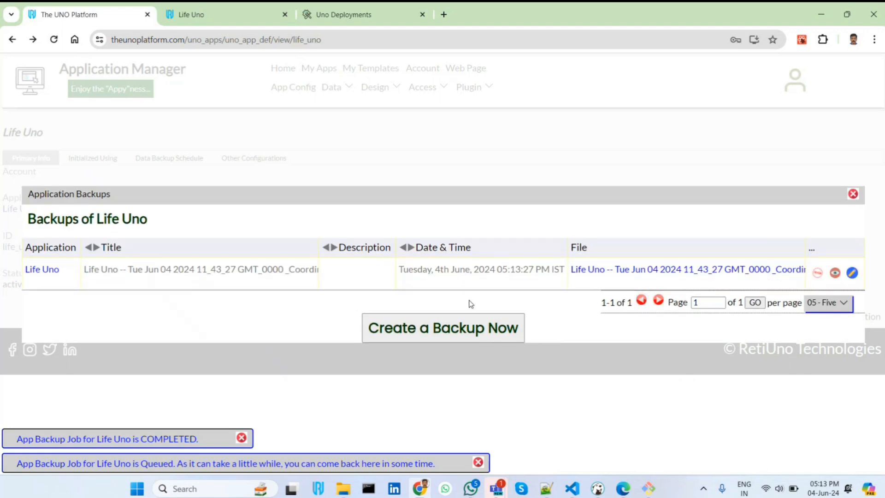
# Download the Life Uno backup file and open the zip archive to examine its contents
pyautogui.click(665, 274)
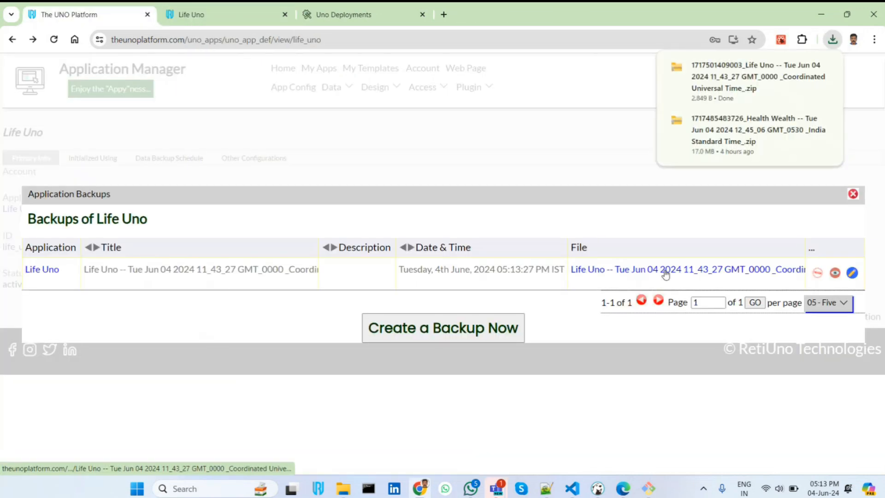
pyautogui.click(786, 83)
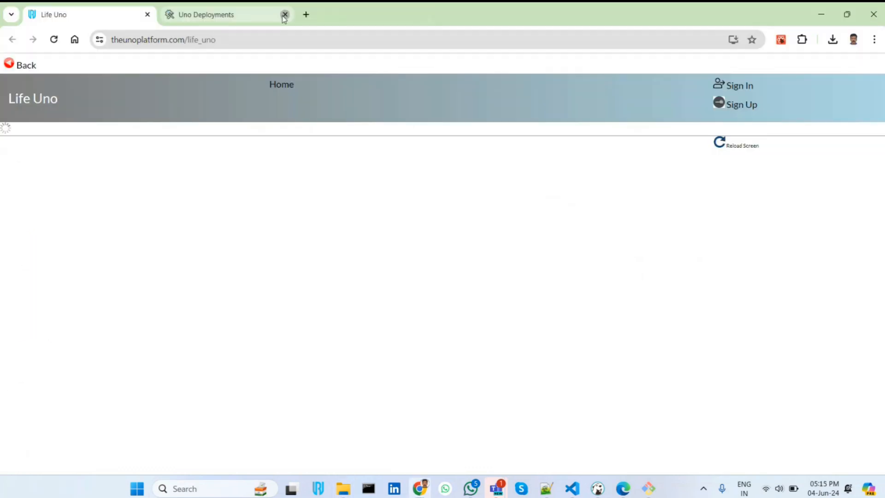
pyautogui.click(283, 13)
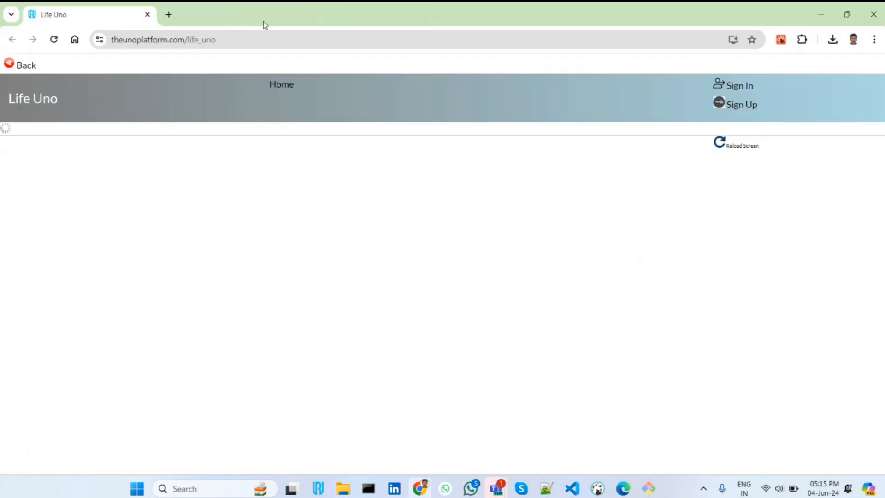